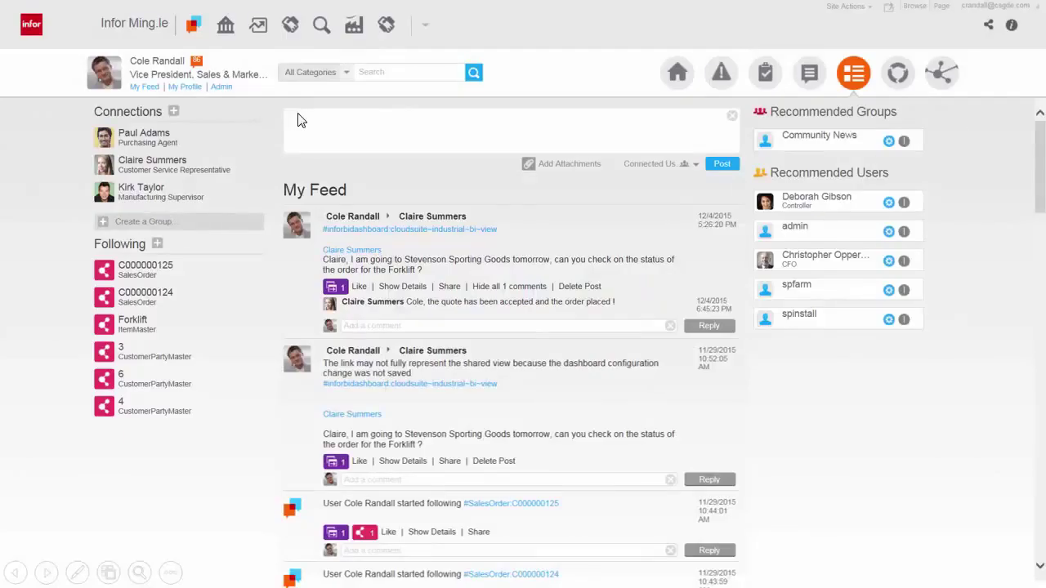
Post a feed message tagging the purchasing agent, offering to deliver Stevenson Sporting Goods' O-Ring tomorrow if it arrives today and asking for notice of arrival
type("@Paul")
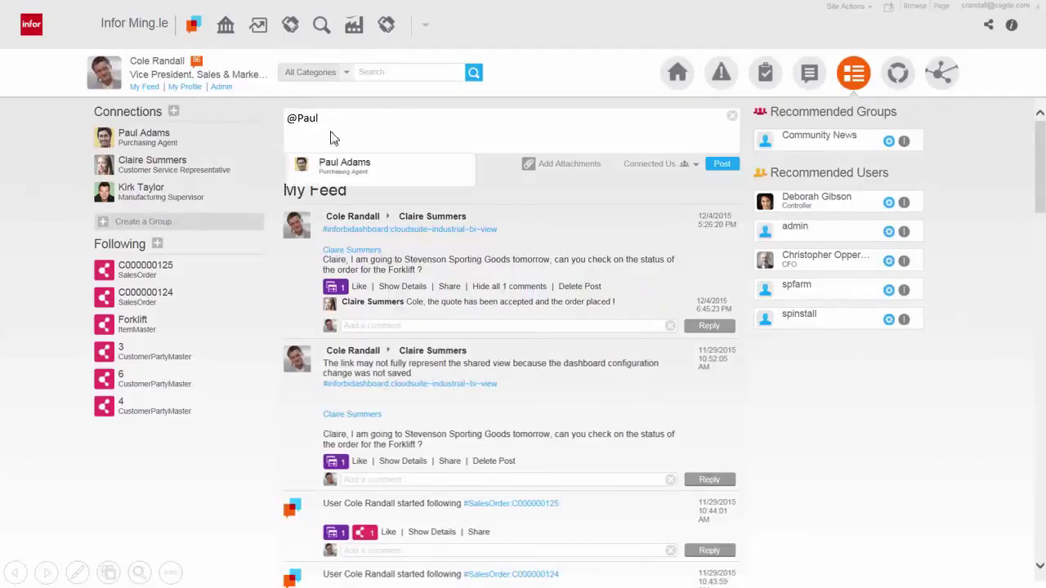
left_click(345, 170)
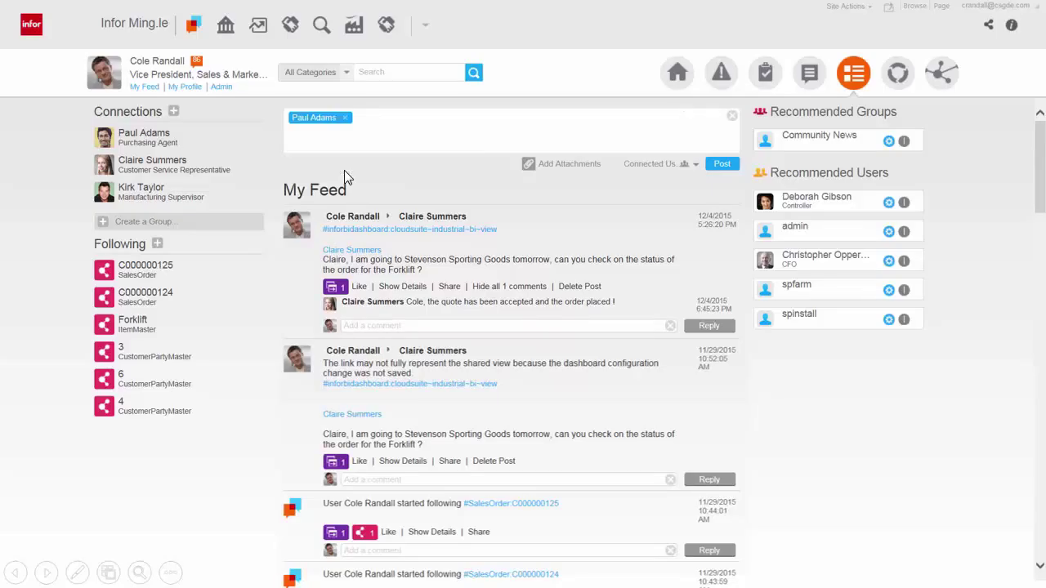
type("Paul, I am going to Stevenson Sporting Goods tomorrow and if the O-Ring for them arrives today, I will deliver it to them tomorrow. Please let me know when it arrives, thanks !")
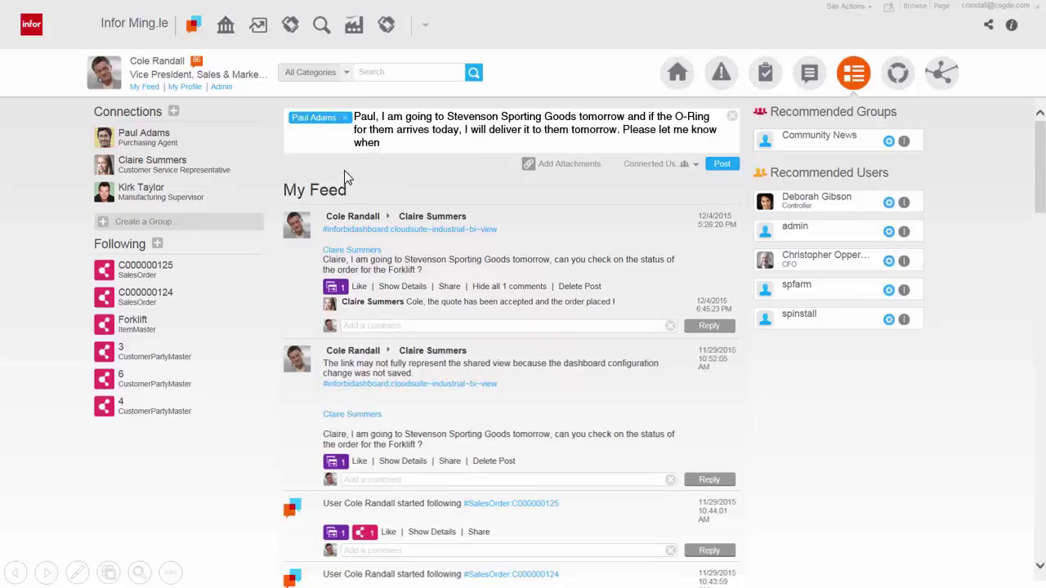
left_click(736, 165)
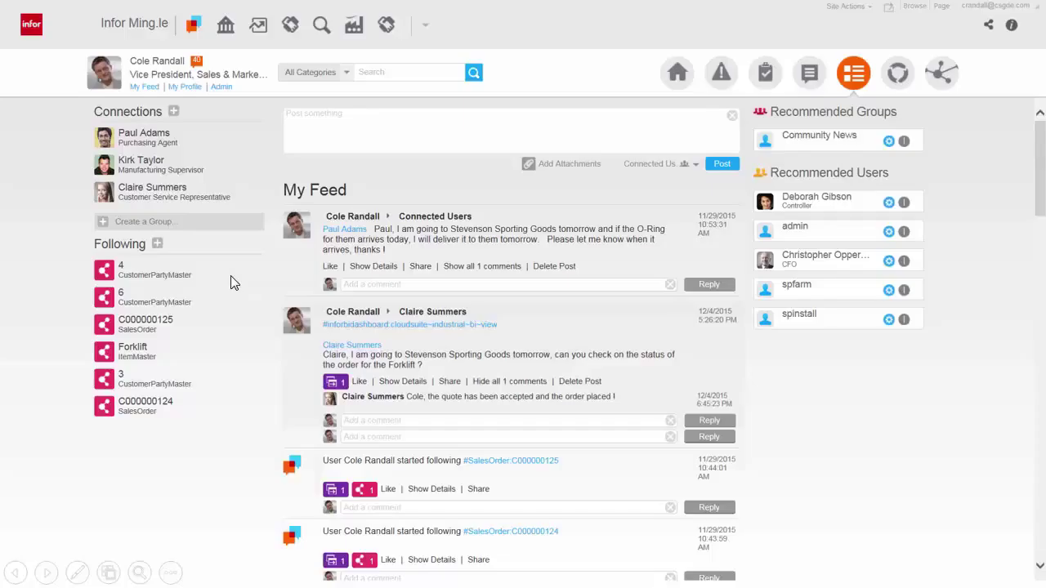
Review the SalesOrder social objects and open the Weekly To Do List stream to examine its steps
left_click(941, 78)
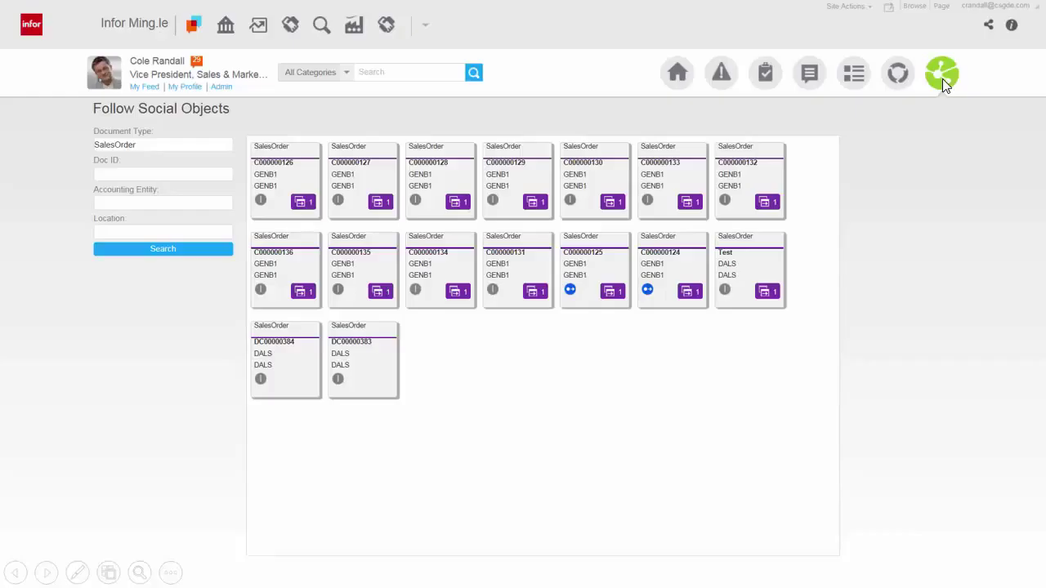
left_click(898, 79)
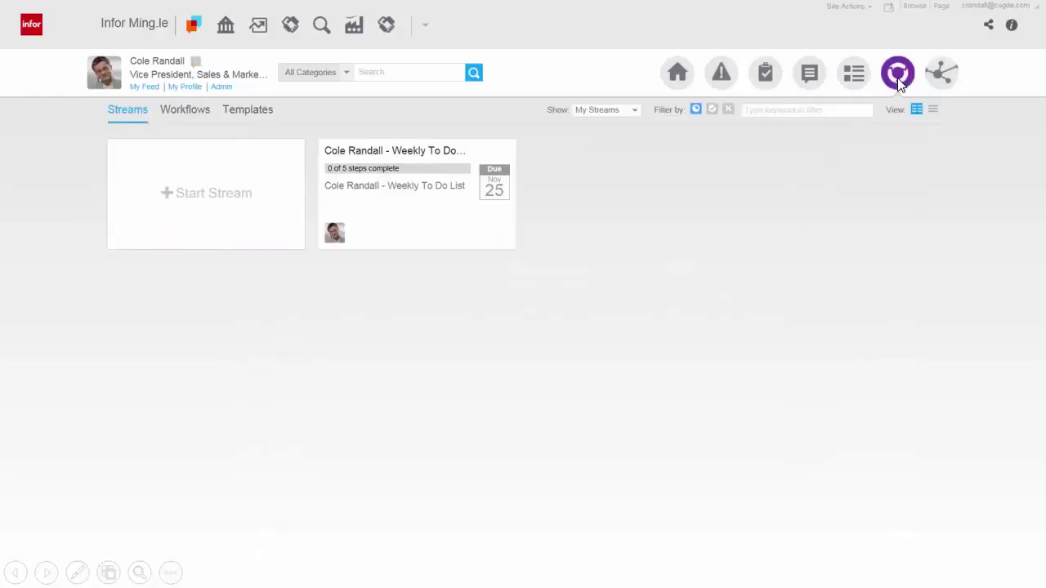
left_click(436, 185)
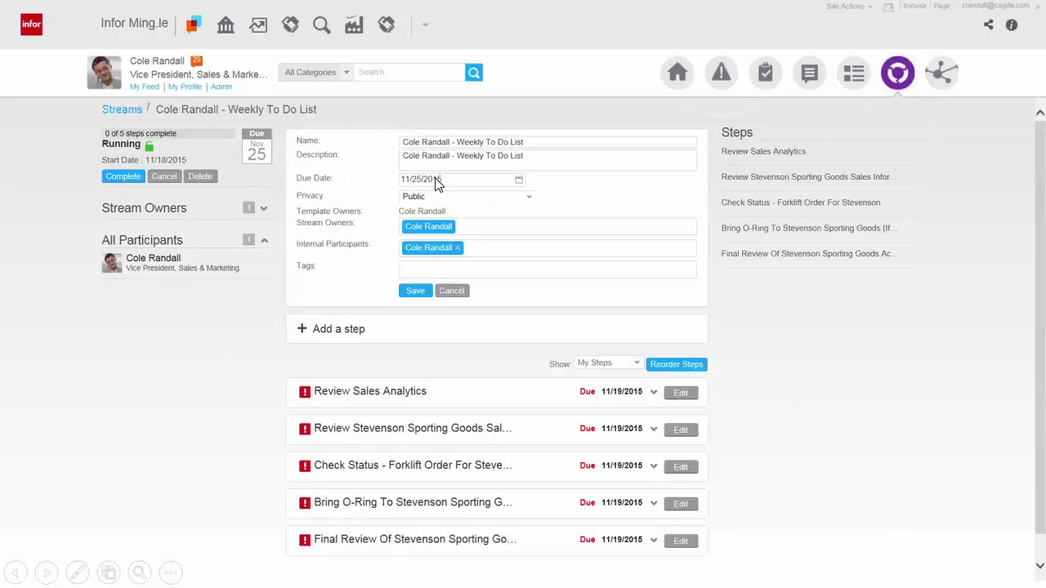
Switch to CSI Analytics and open the CloudSuite Industrial BI View dashboard
left_click(426, 26)
left_click(468, 82)
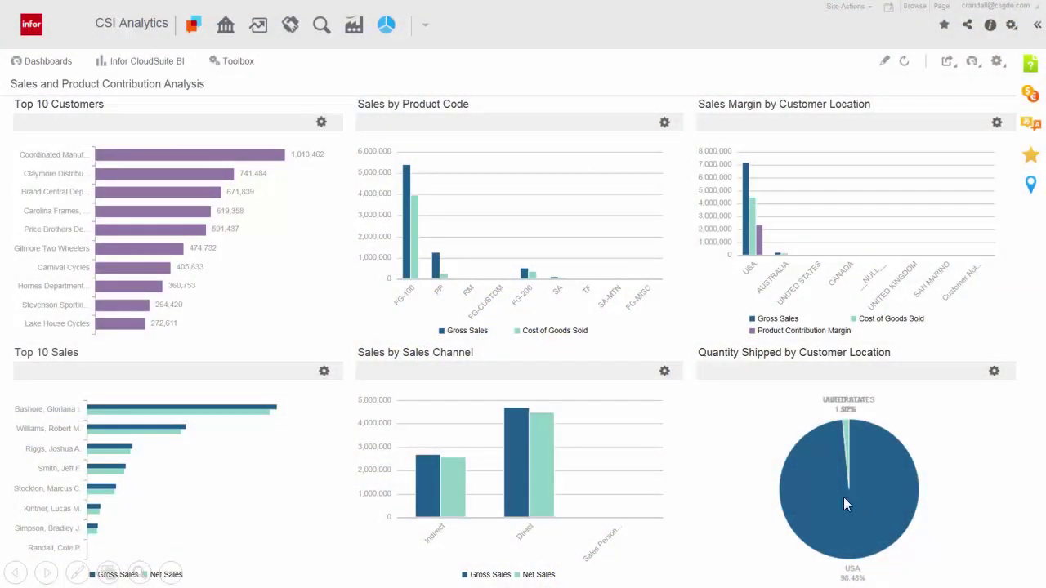
left_click(70, 64)
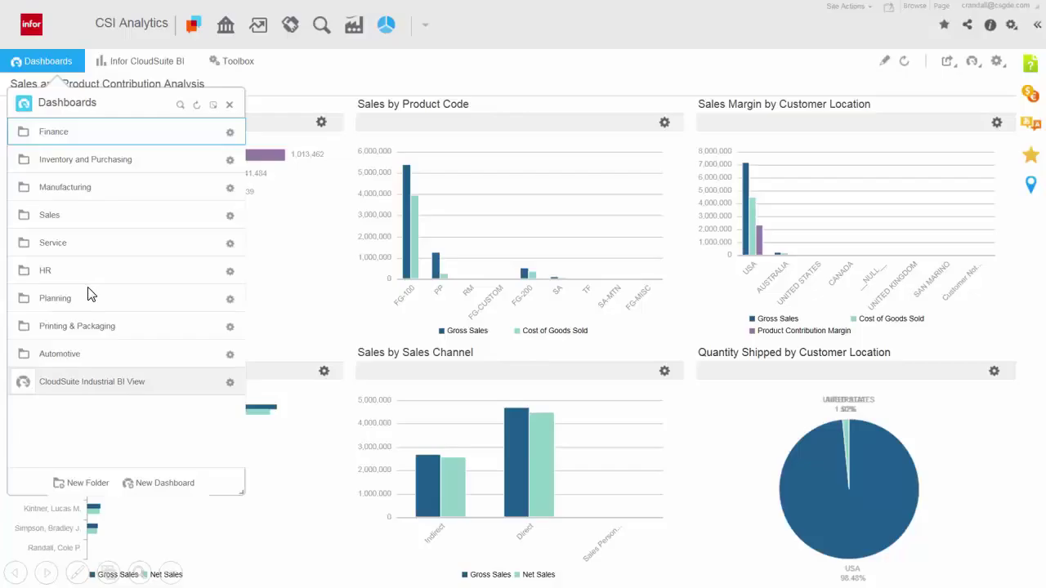
left_click(106, 383)
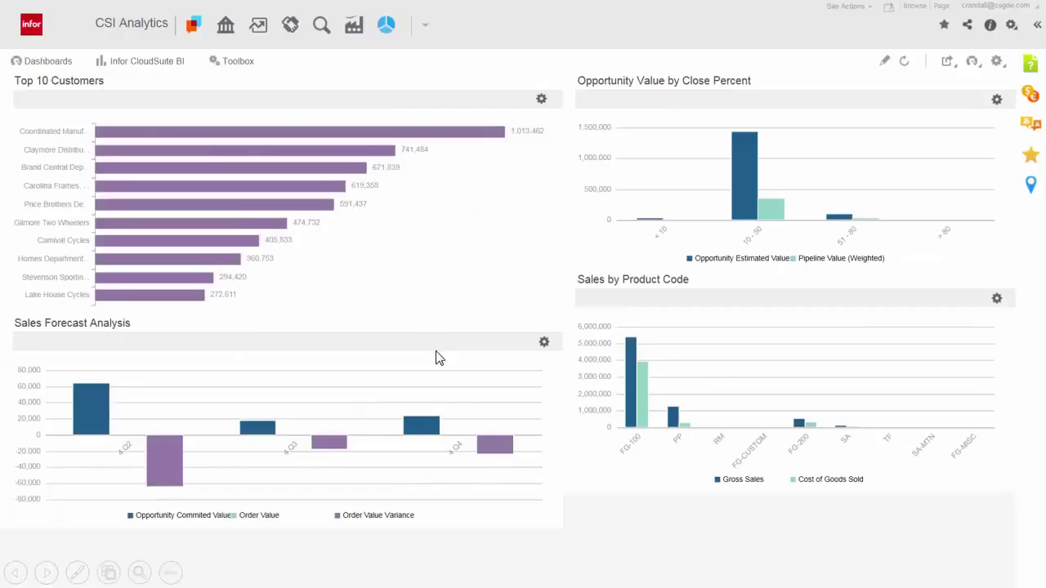
Drill into the 10 - 50 close percent opportunities and zoom in on the DSTRB customer type to examine its individual customers
left_click(741, 199)
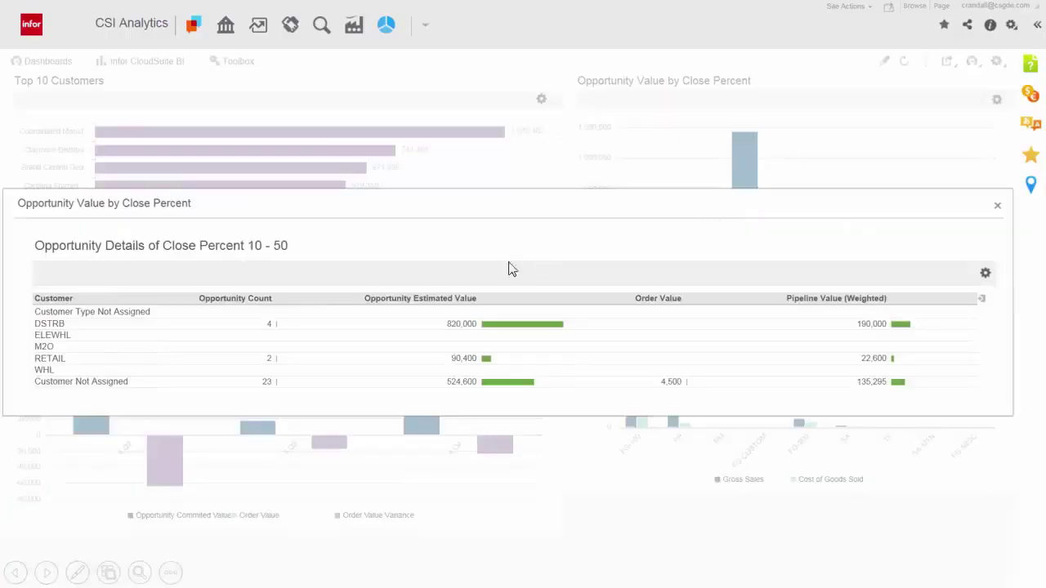
left_click(95, 337)
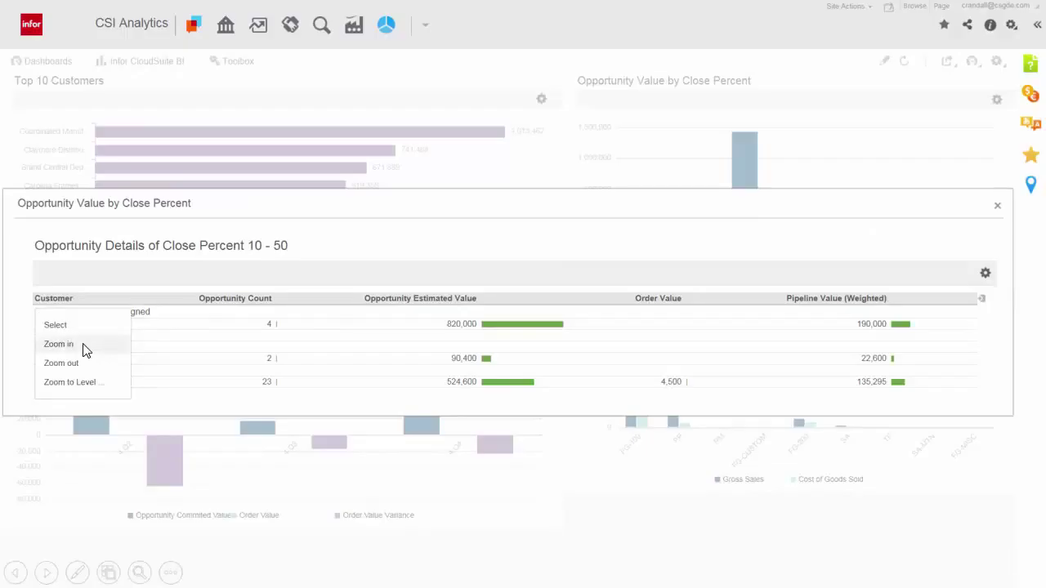
left_click(86, 347)
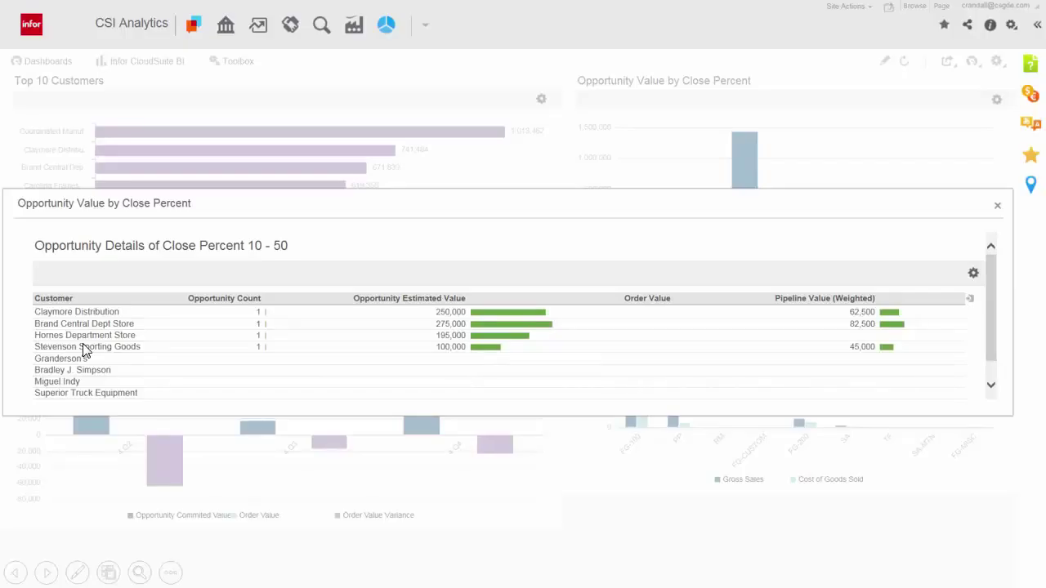
Share the dashboard with the tagged customer service representative, mentioning tomorrow's visit to Stevenson Sporting Goods and asking for the status of the Forklift order
left_click(968, 25)
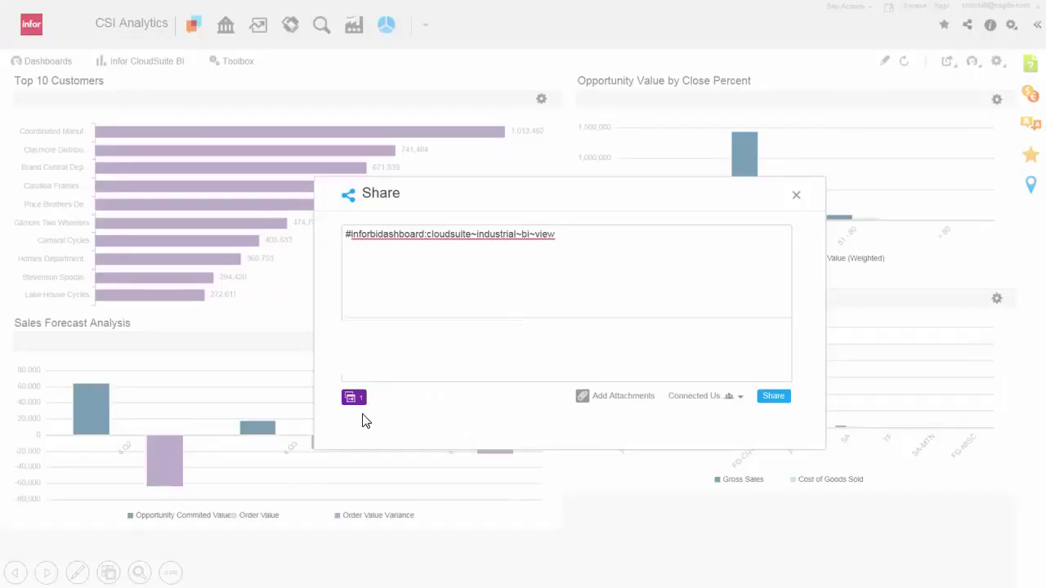
left_click(376, 279)
type("@Claire")
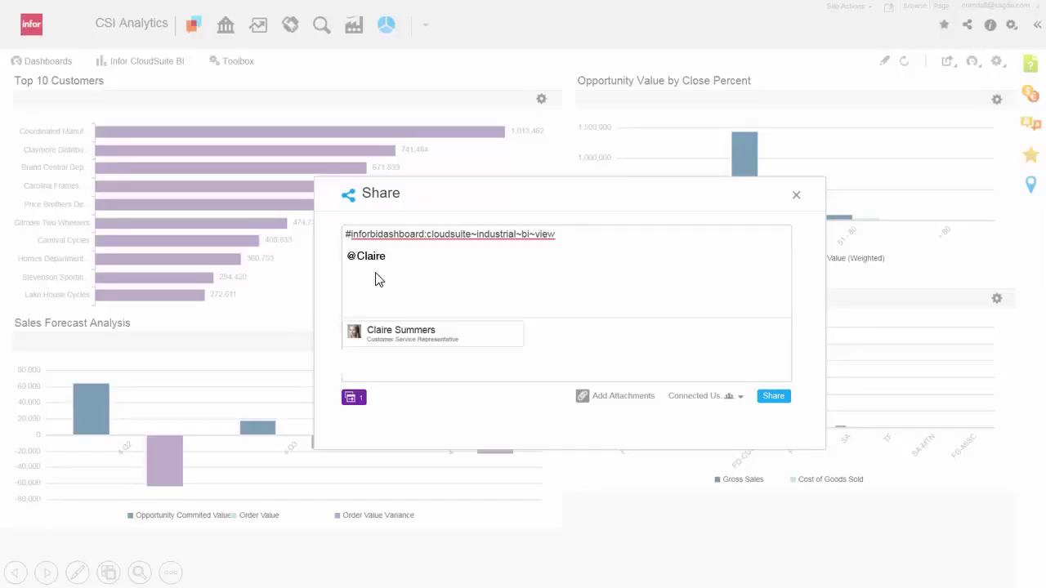
left_click(384, 333)
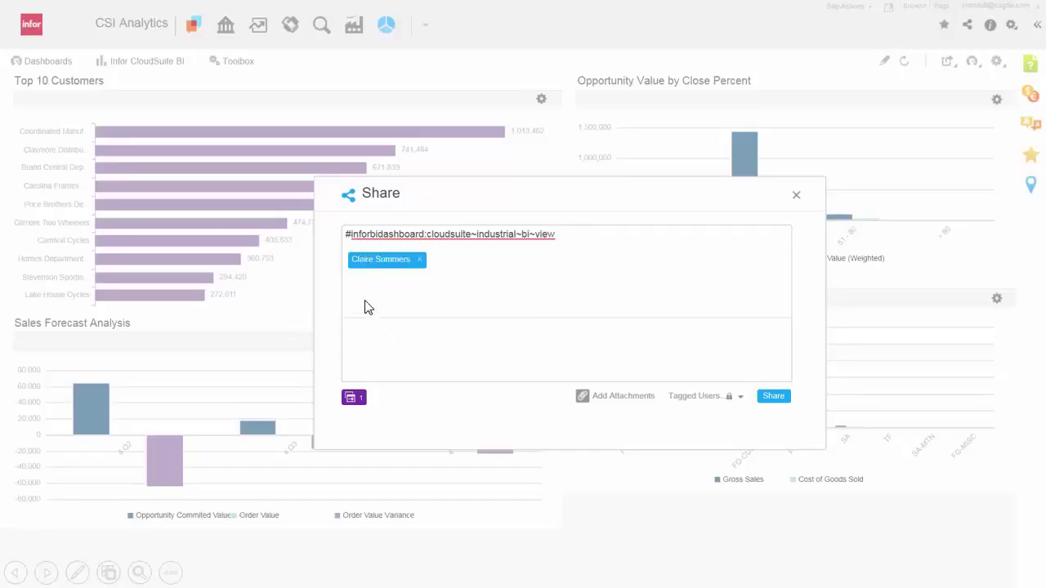
type("Claire, I am going to Stevenson S")
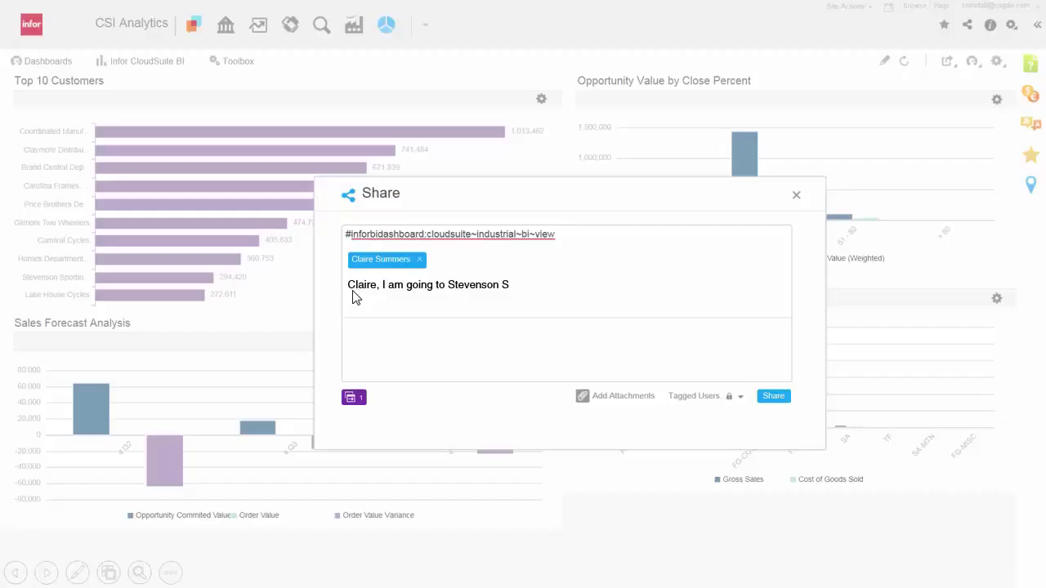
type("porting Goods tomorrow, can you check on the status of the order for the Forklift?")
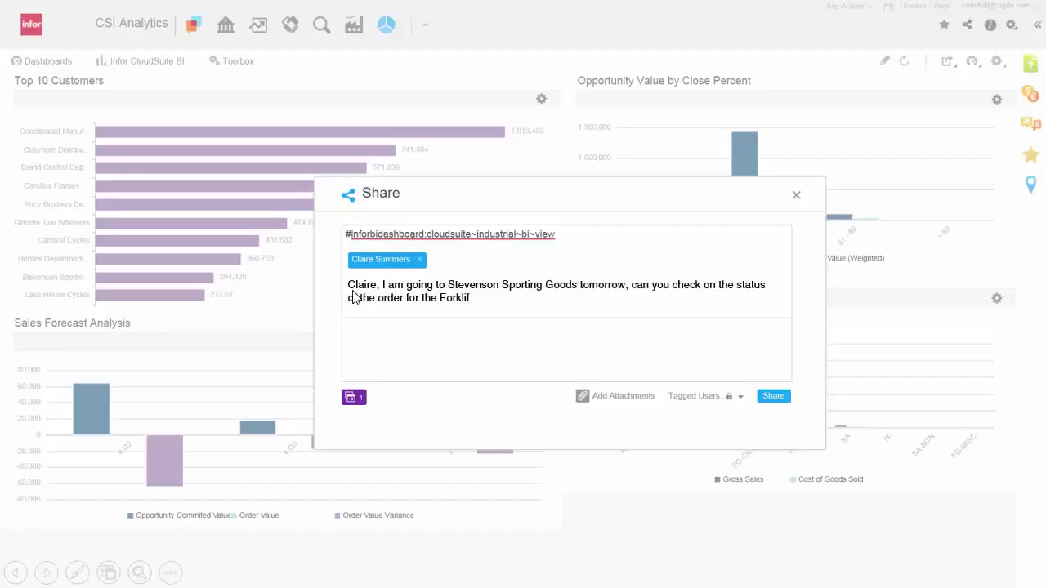
left_click(783, 399)
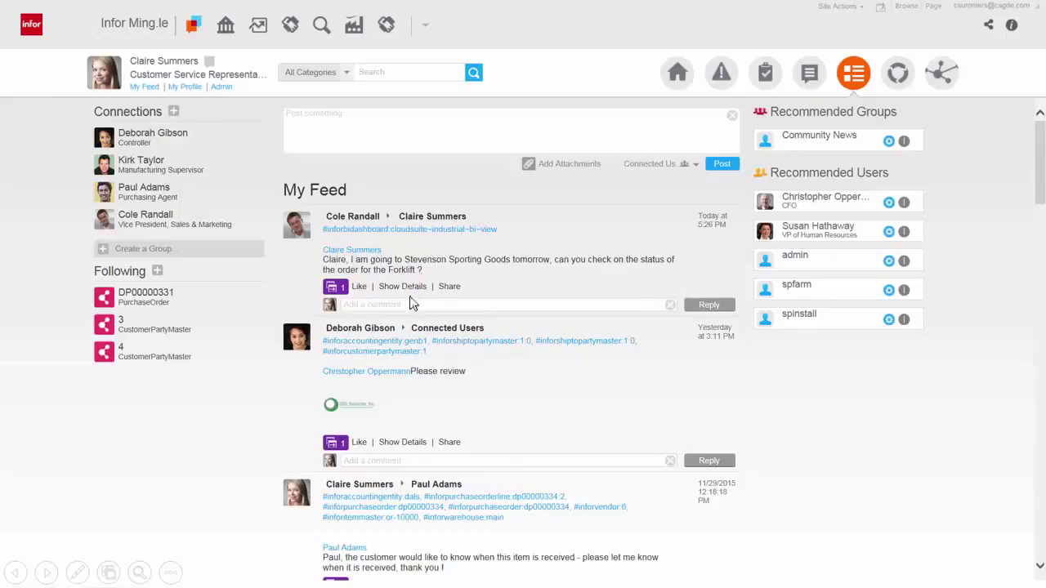
Show the dashboard link attached to the Forklift post, then switch to CS Industrial and expand the Company, CRM and Sales sections of Customer 360
left_click(344, 292)
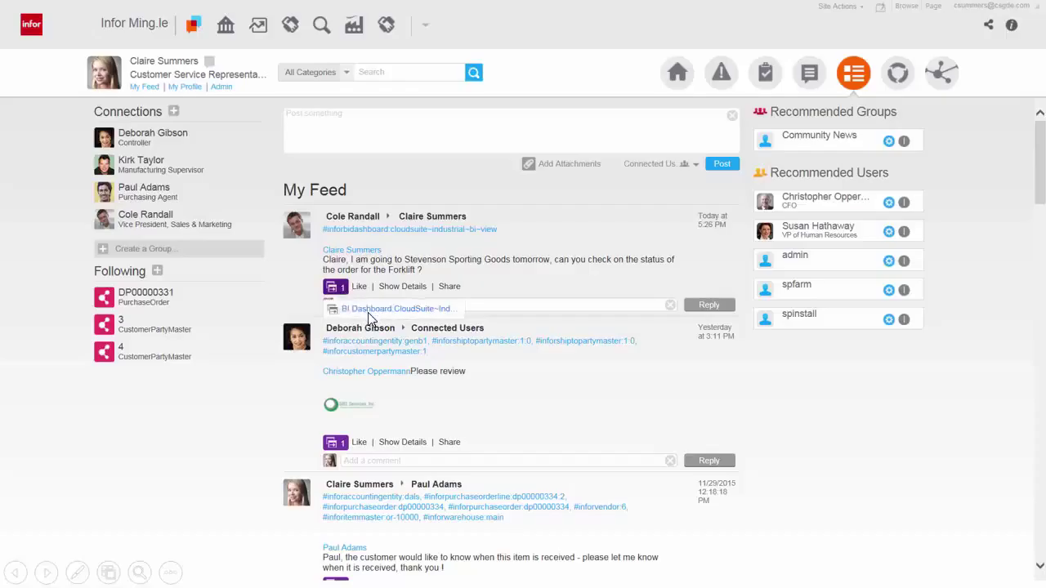
left_click(362, 27)
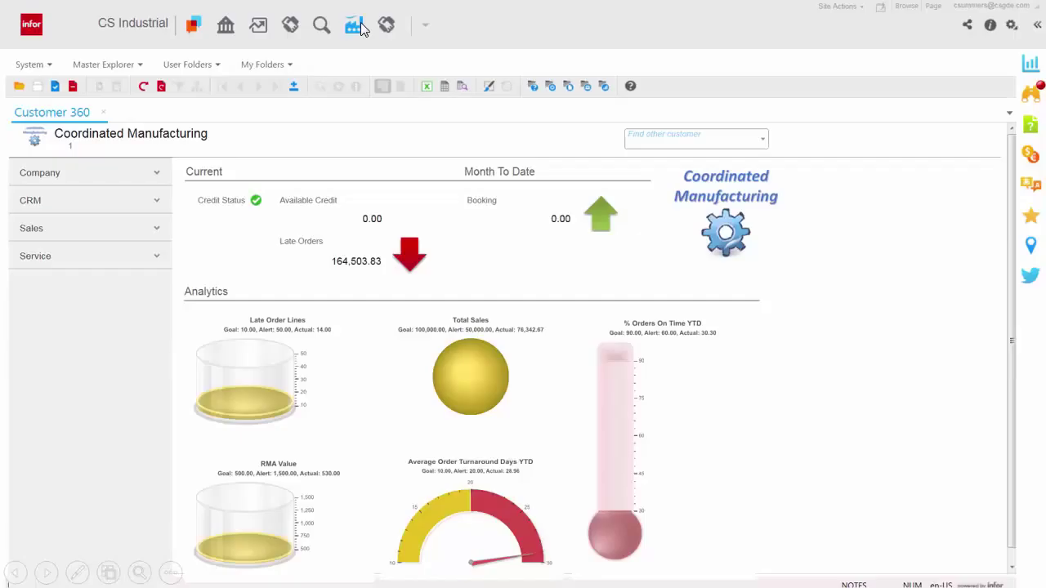
left_click(82, 174)
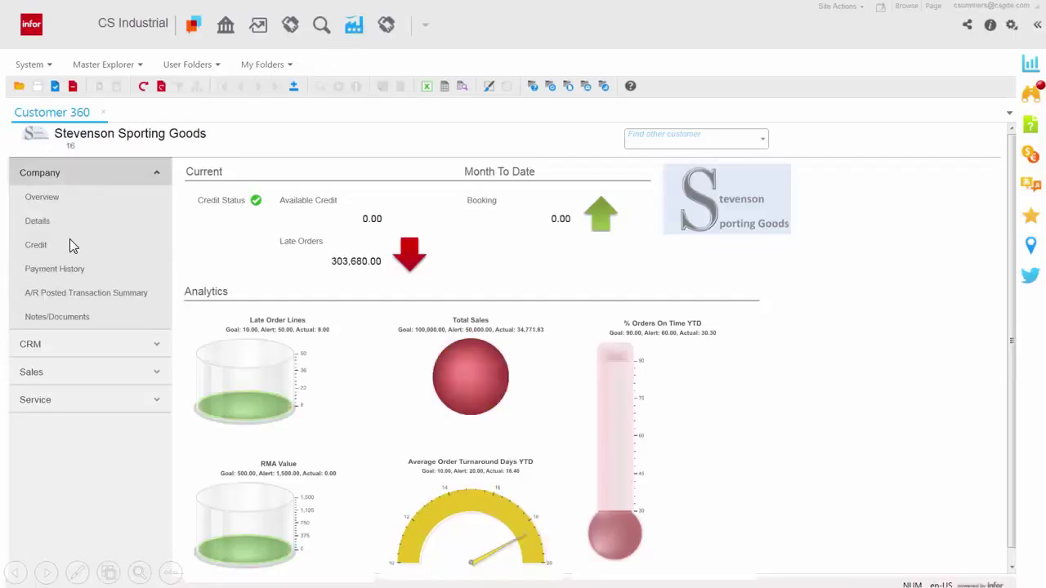
left_click(49, 344)
left_click(49, 467)
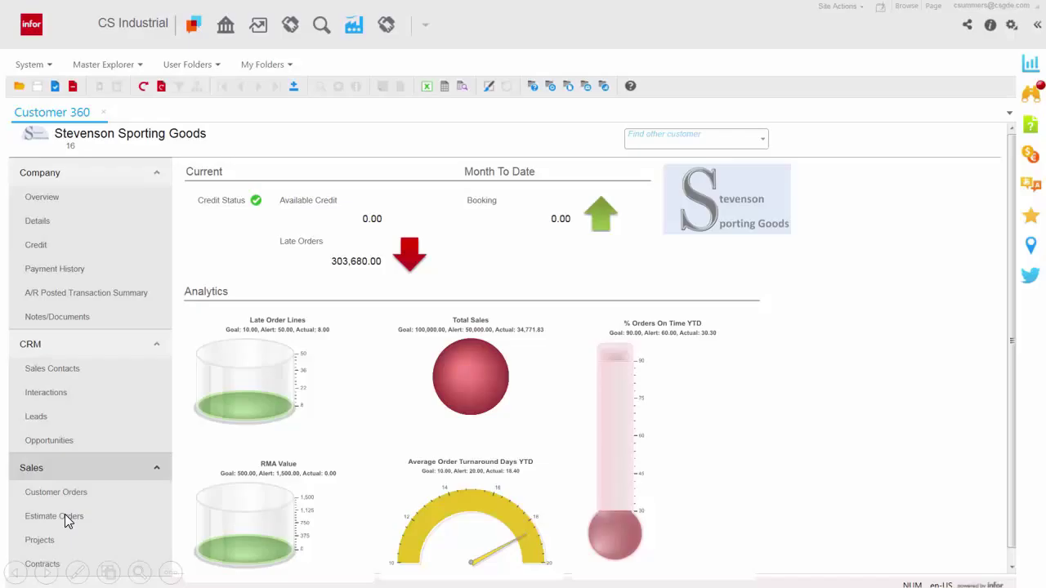
Open Stevenson Sporting Goods' estimate order DE00000027 and display its Forklift estimate line
left_click(66, 517)
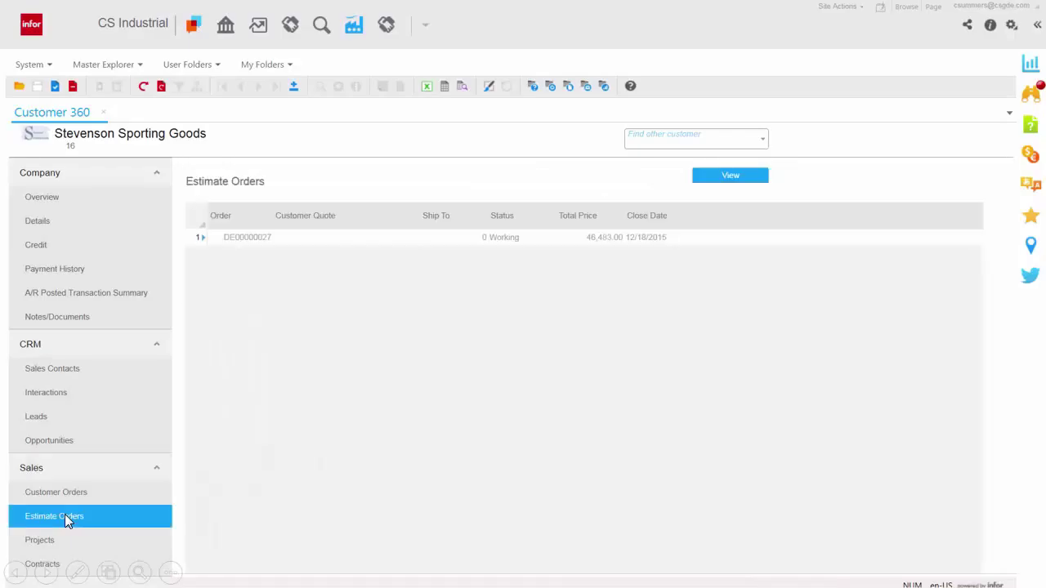
left_click(746, 173)
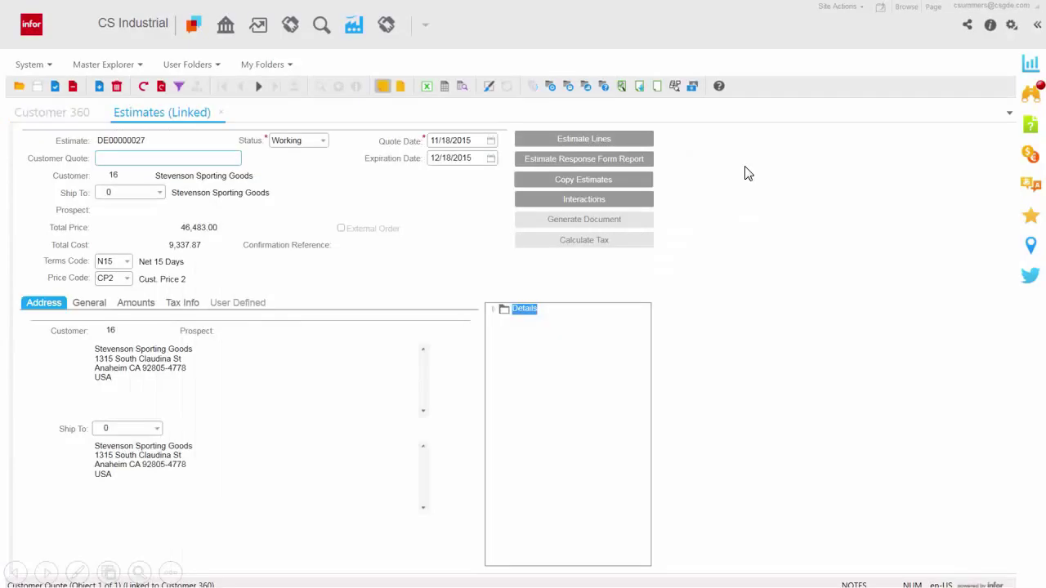
left_click(603, 140)
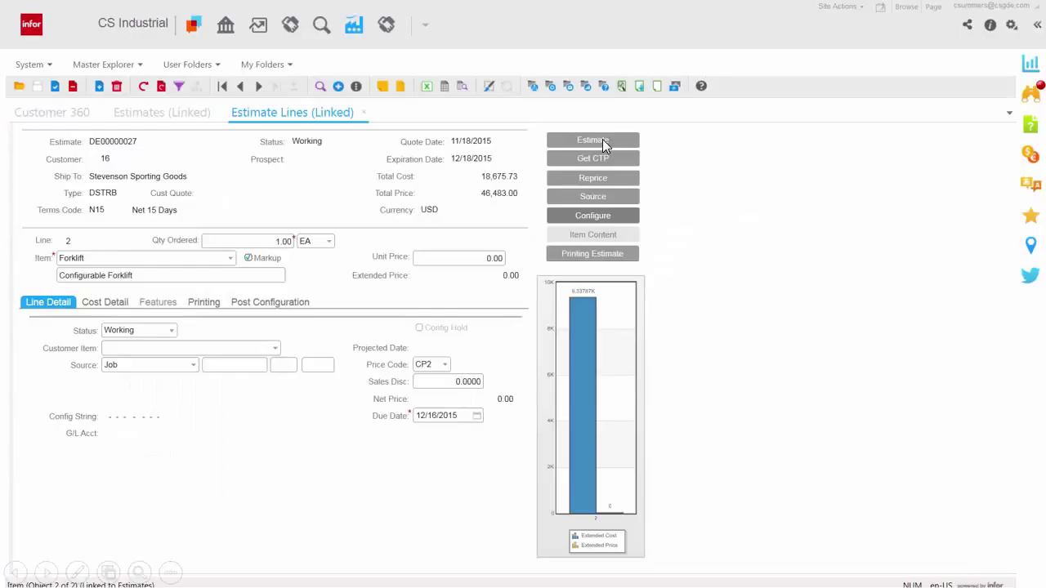
Configure the forklift with 5000 lbs capacity, Diesel fuel, the Ultra Hi Performance - 720 battery, fork length 48 and Z Pattern tires
left_click(593, 215)
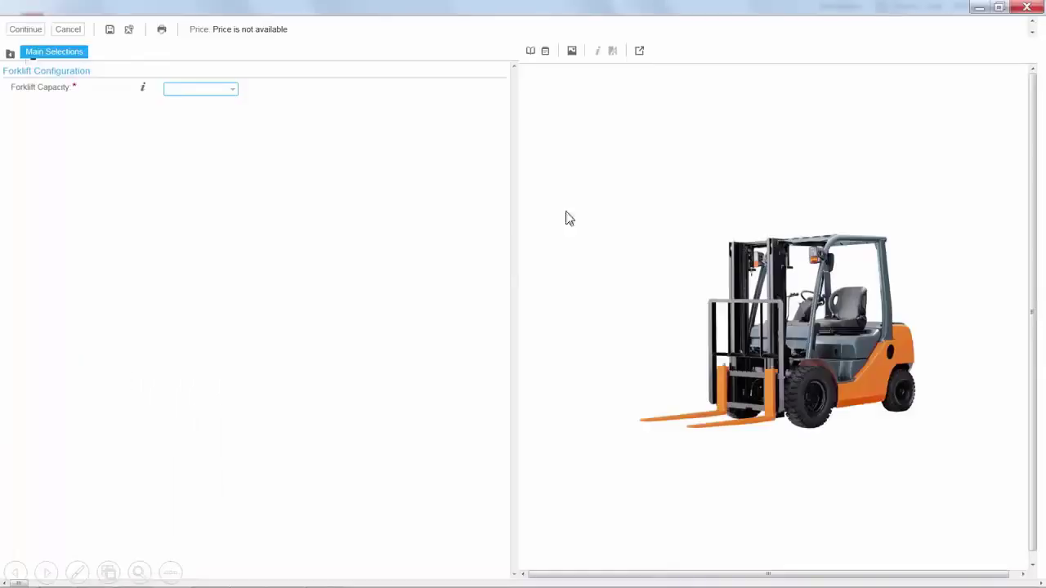
left_click(231, 91)
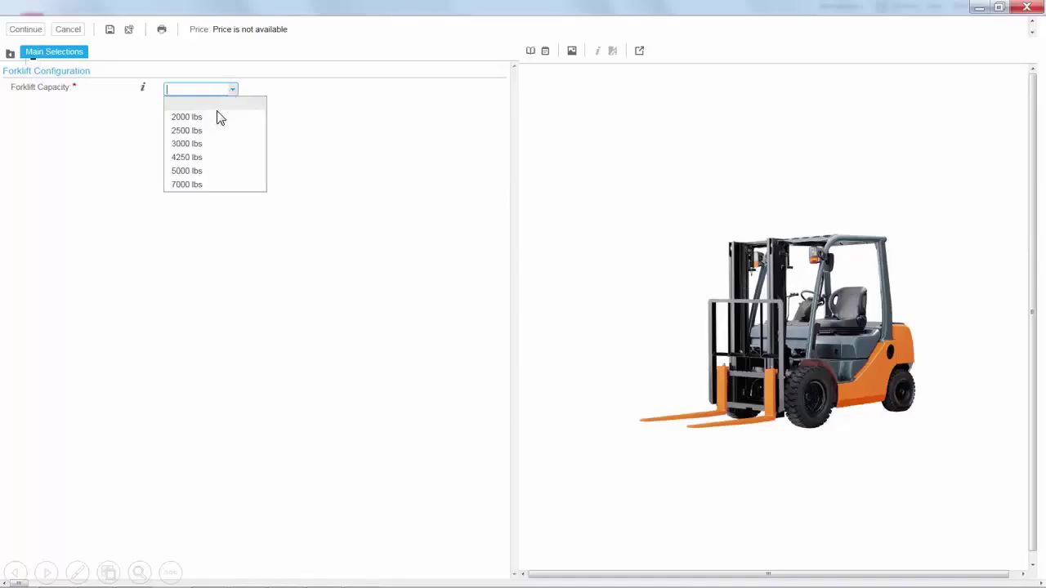
left_click(200, 170)
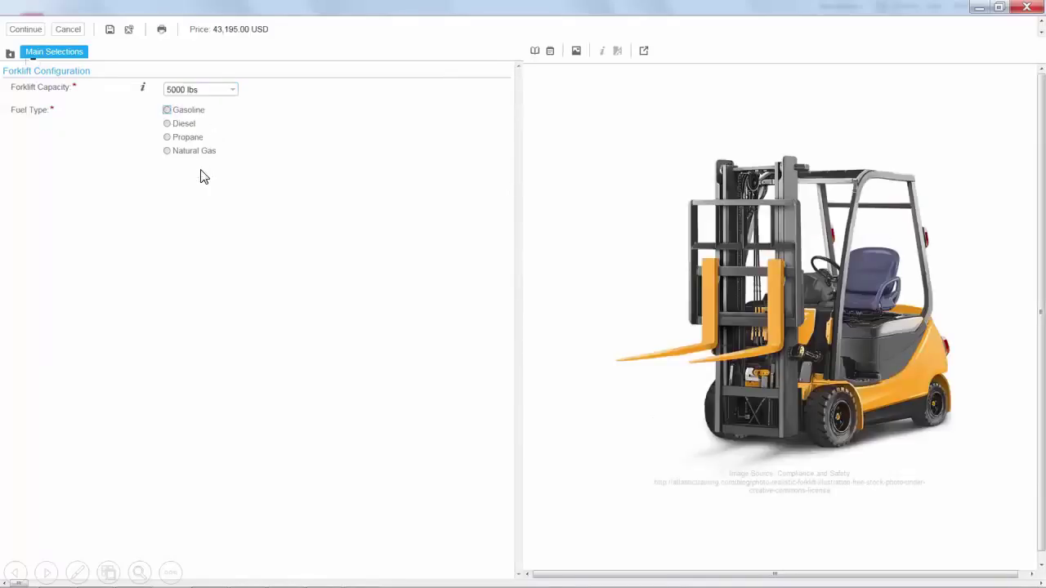
left_click(167, 124)
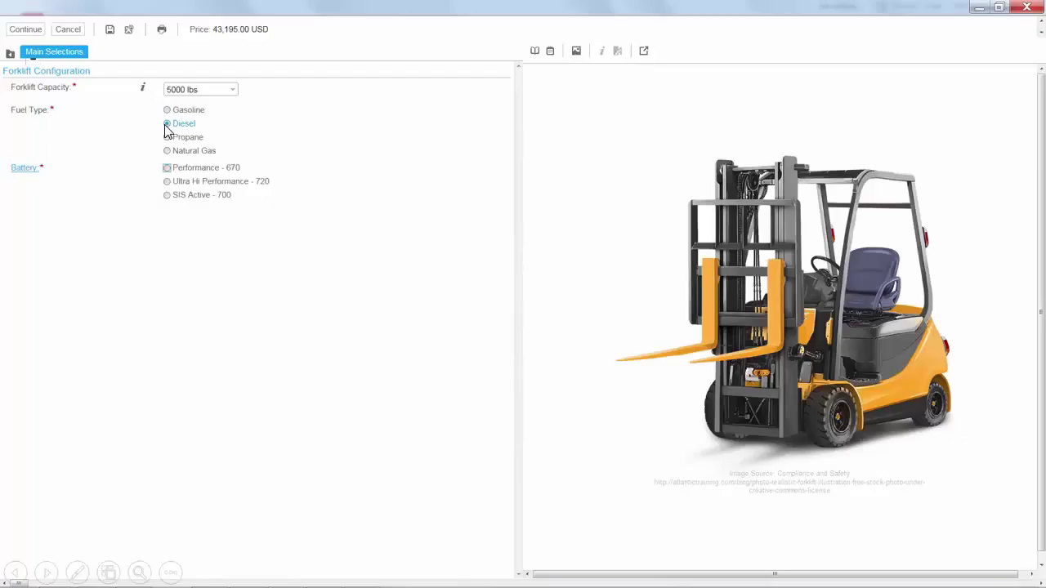
left_click(167, 181)
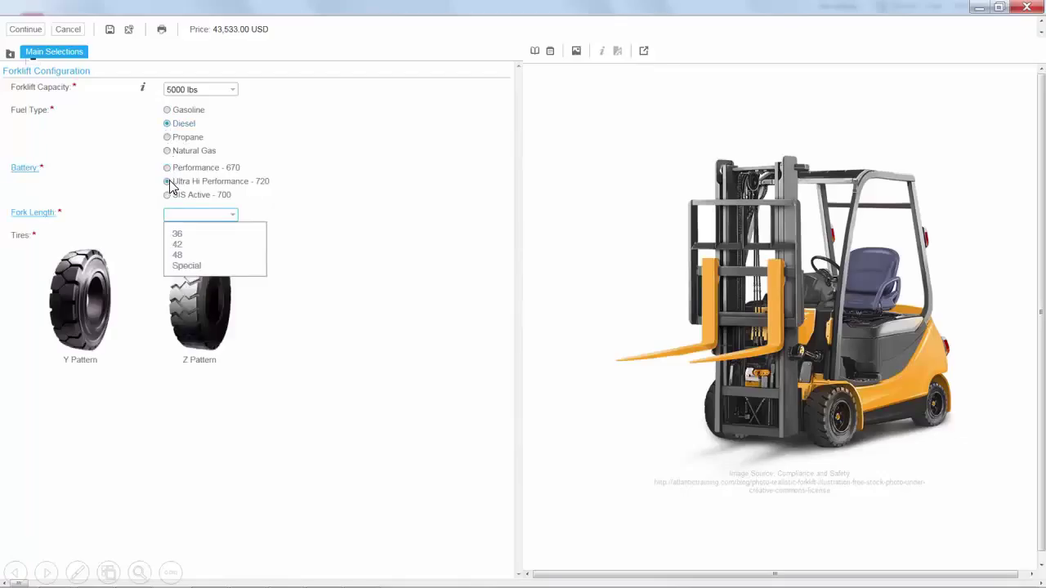
left_click(185, 254)
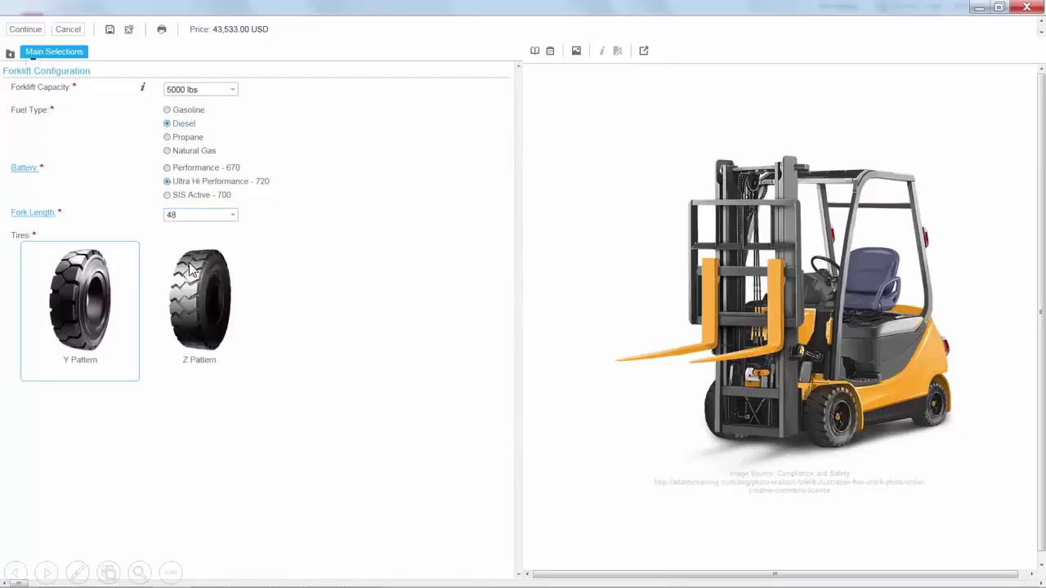
left_click(205, 296)
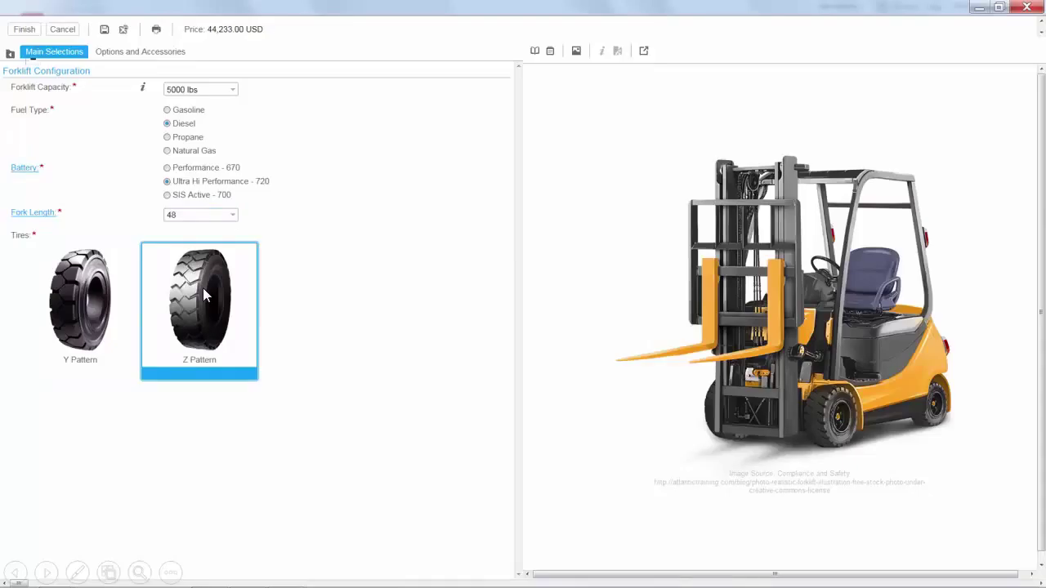
Add LED front and rear lights, Swivel Seat, Keyless Ignition and Barcode Scanner Holder, finish the configuration and return to the estimate
left_click(135, 57)
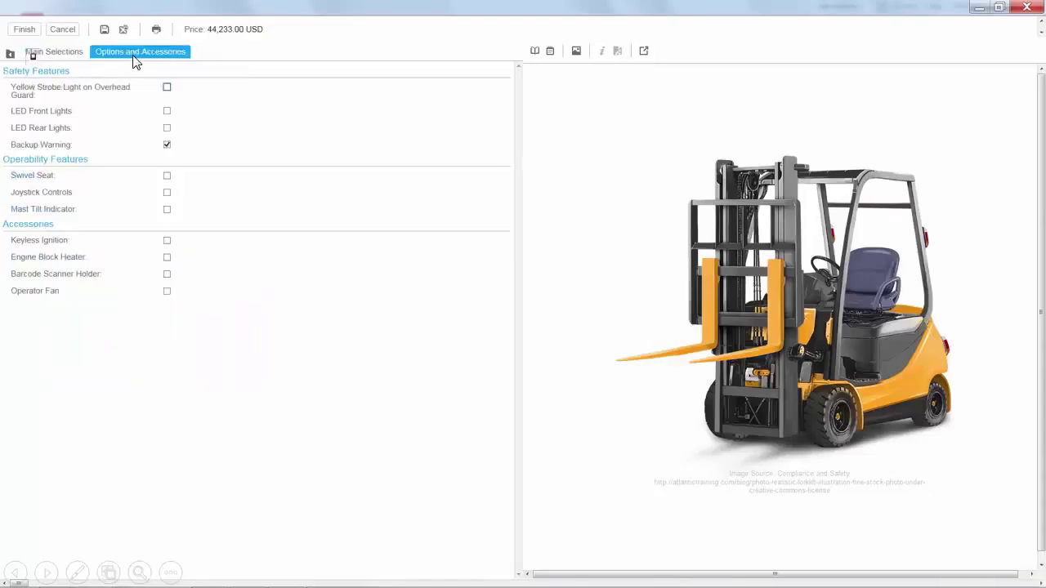
left_click(166, 110)
left_click(167, 127)
left_click(167, 175)
left_click(166, 240)
left_click(167, 273)
left_click(25, 29)
left_click(128, 114)
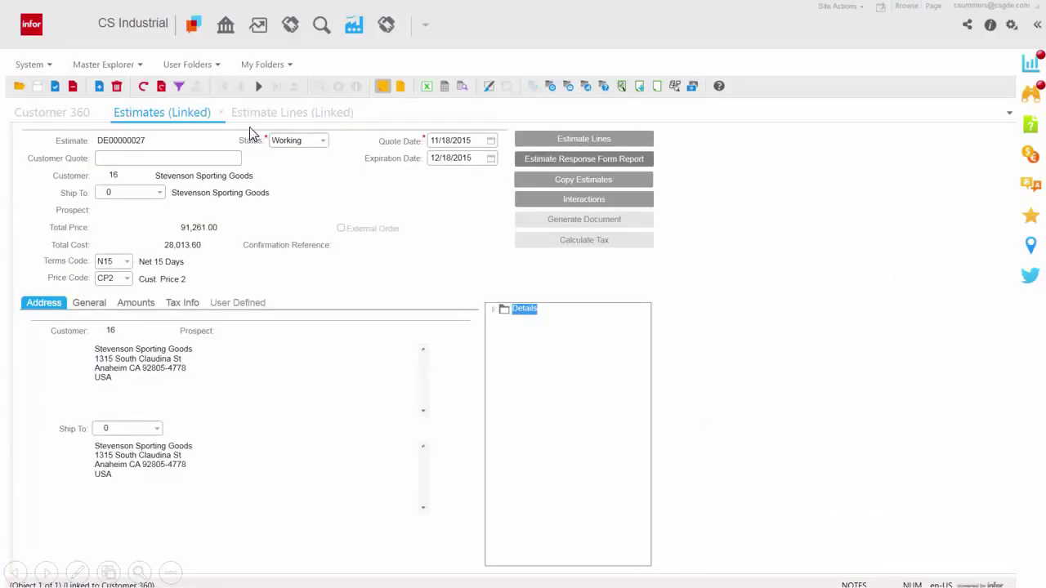
Run the estimate's response form report, and open the Problem With O-Ring On Forklift incident from Customer 360's Service section
left_click(532, 159)
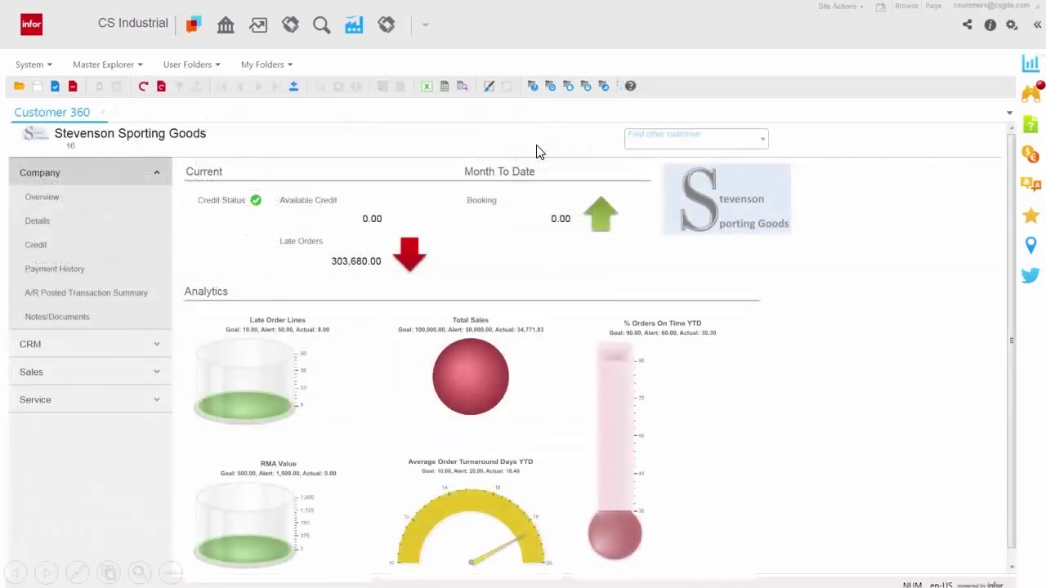
left_click(116, 408)
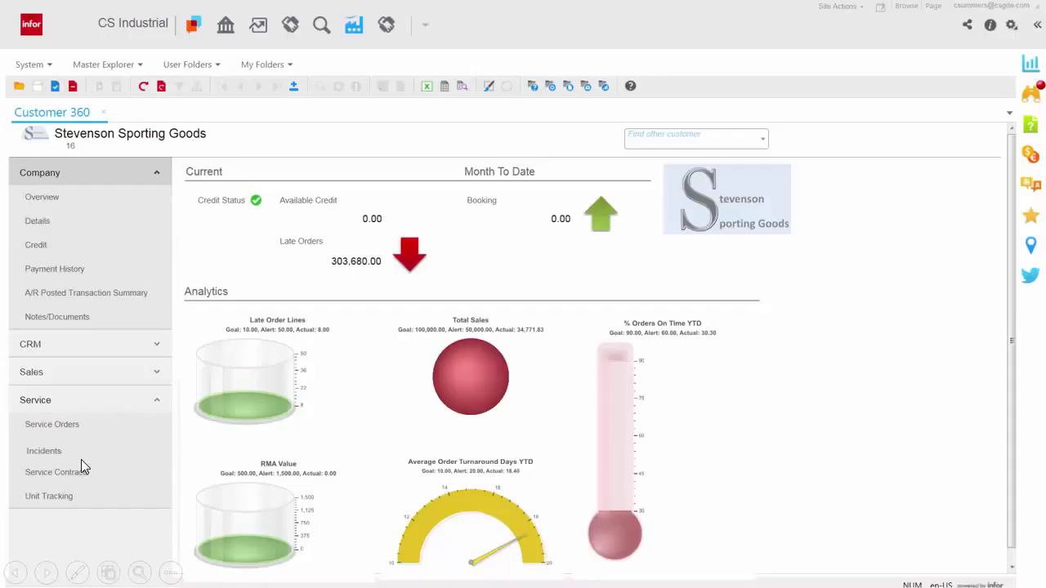
left_click(60, 449)
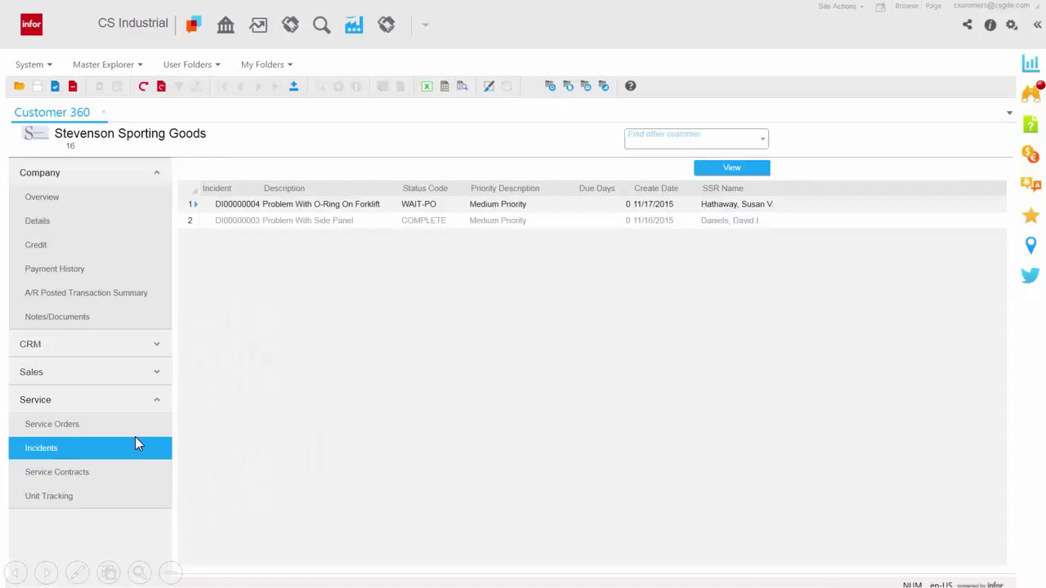
left_click(711, 167)
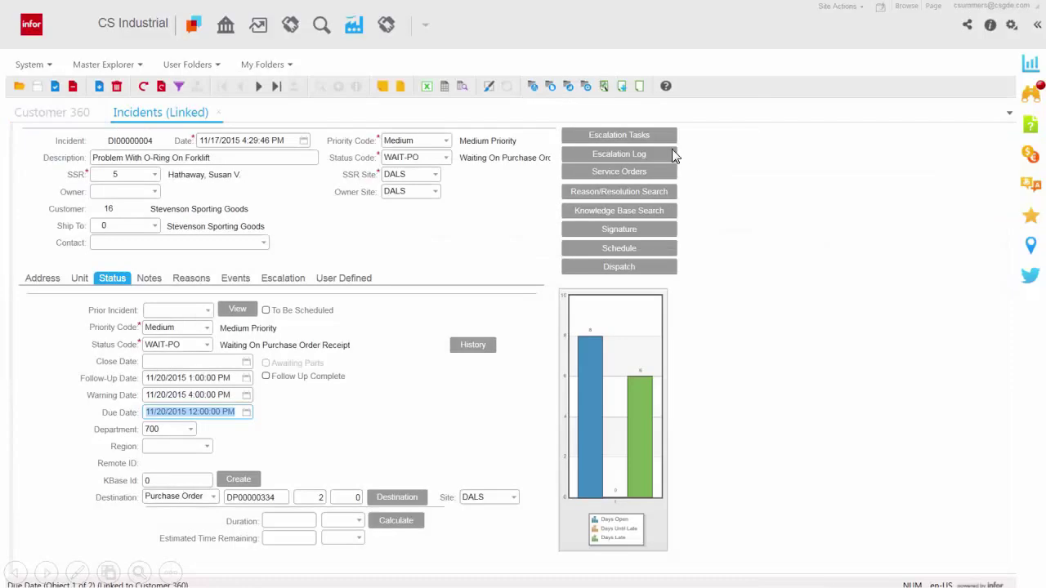
Switch to the Infor Ming.le feed and open the job order attached to the post asking for earlier delivery
left_click(359, 27)
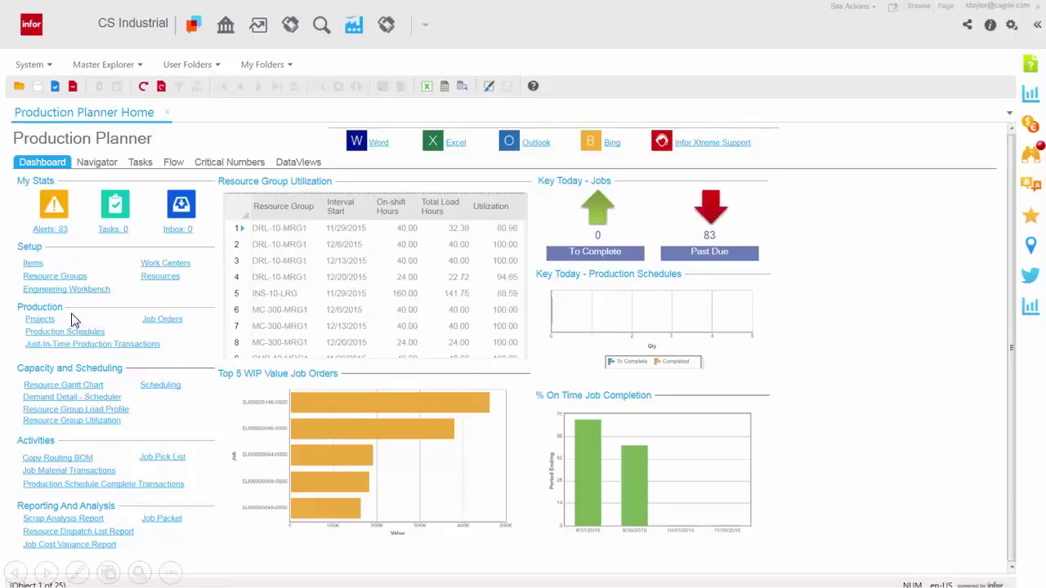
left_click(193, 26)
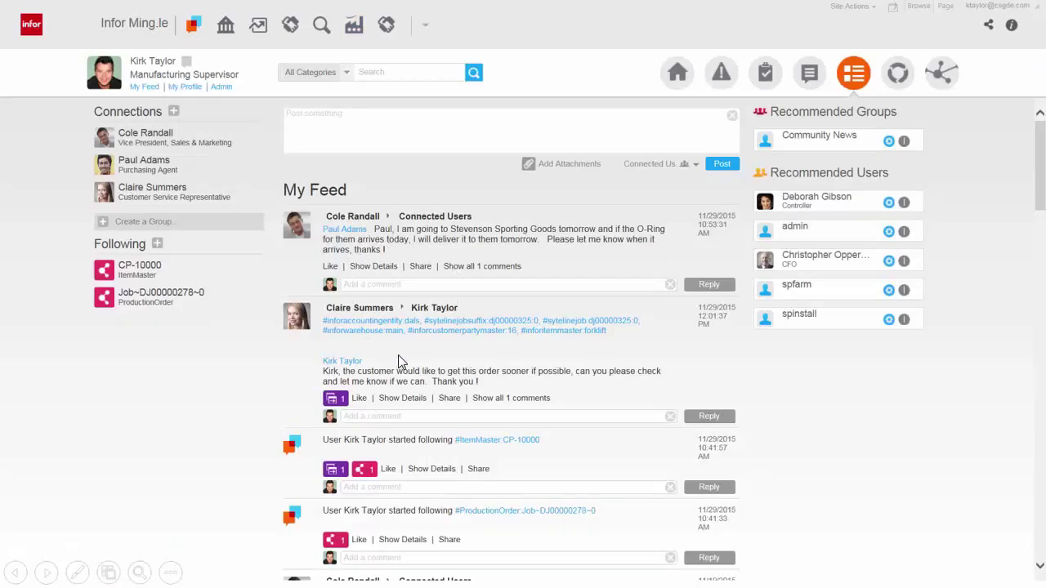
mouse_move(336, 406)
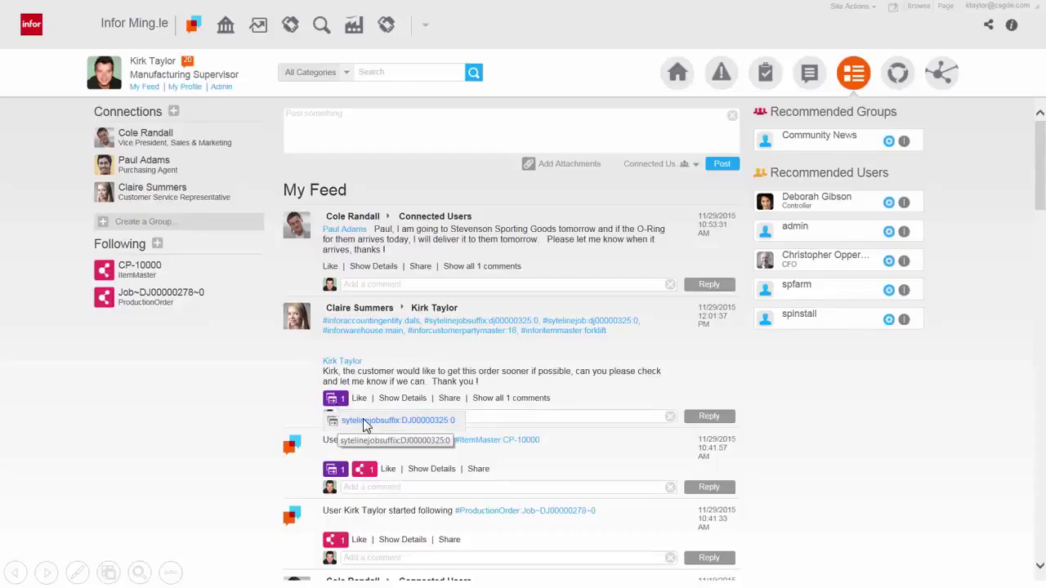
left_click(365, 422)
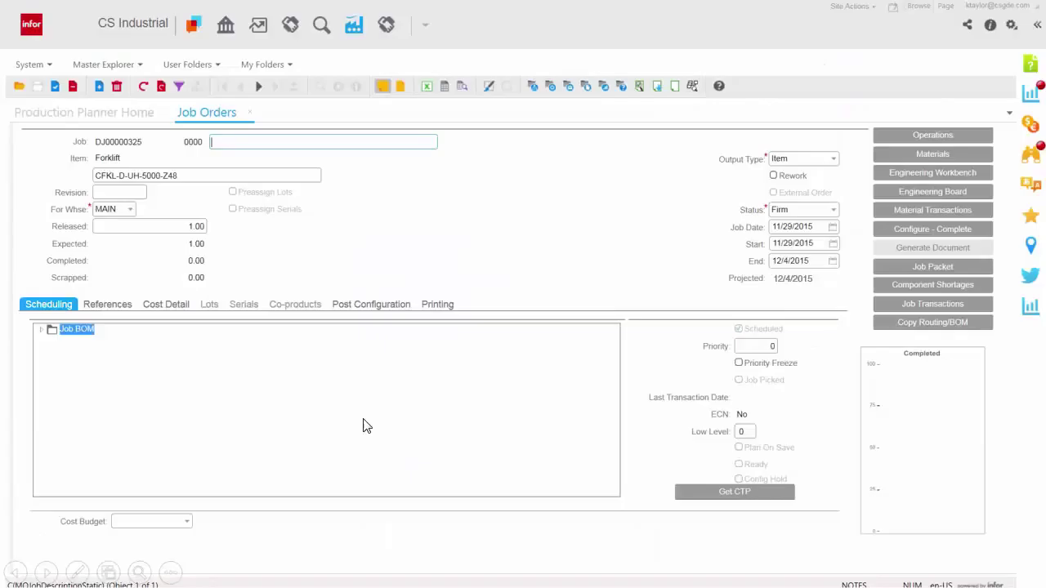
Expand the forklift's Job BOM operations, examine material FL-42000 on the job's Engineering Board, and close the board
double_click(55, 331)
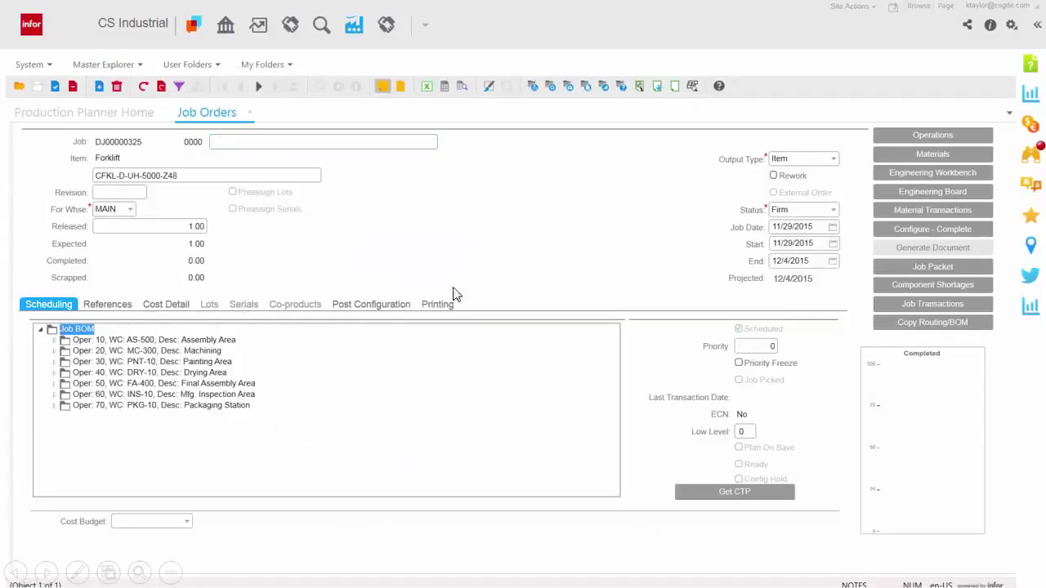
left_click(886, 196)
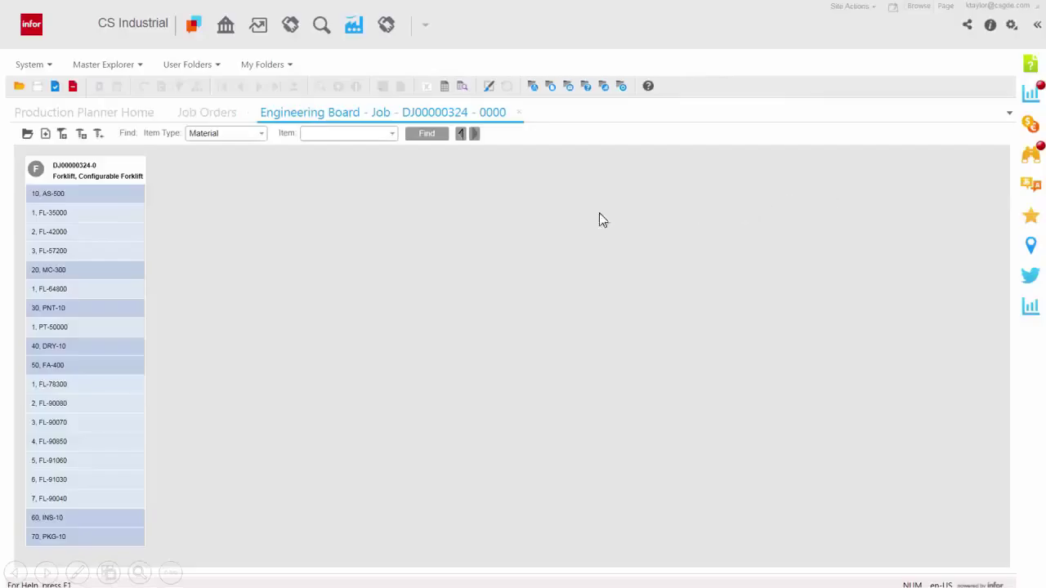
mouse_move(91, 266)
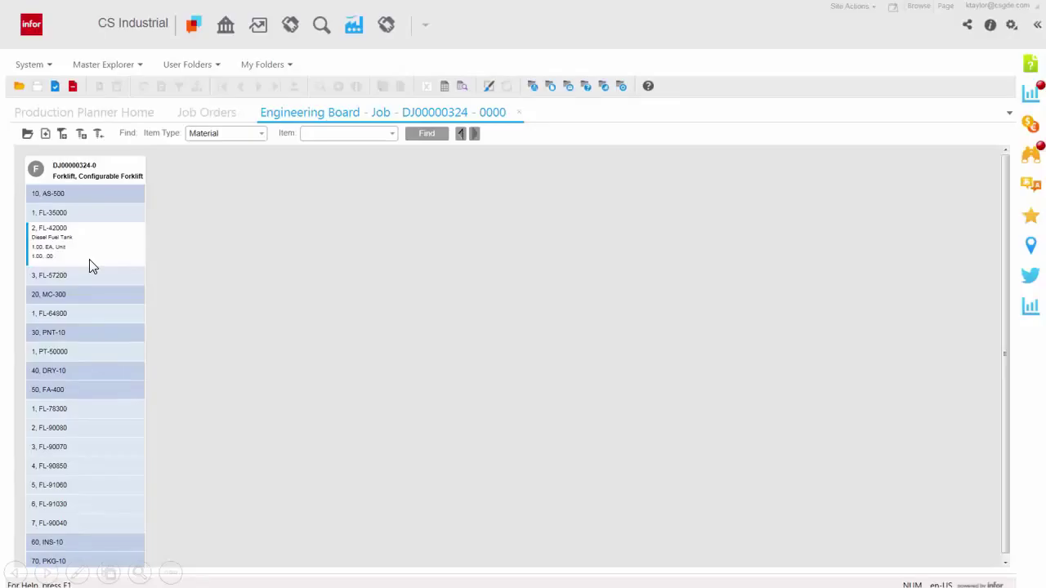
left_click(519, 114)
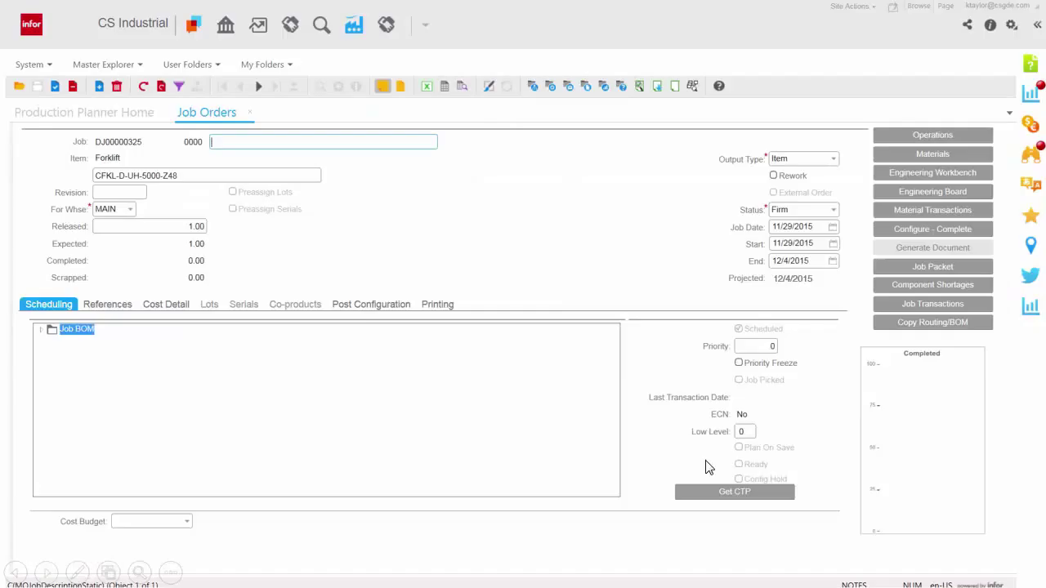
Run the capable-to-promise check for the forklift job, view its plan detail chart, and return to the job order
left_click(721, 493)
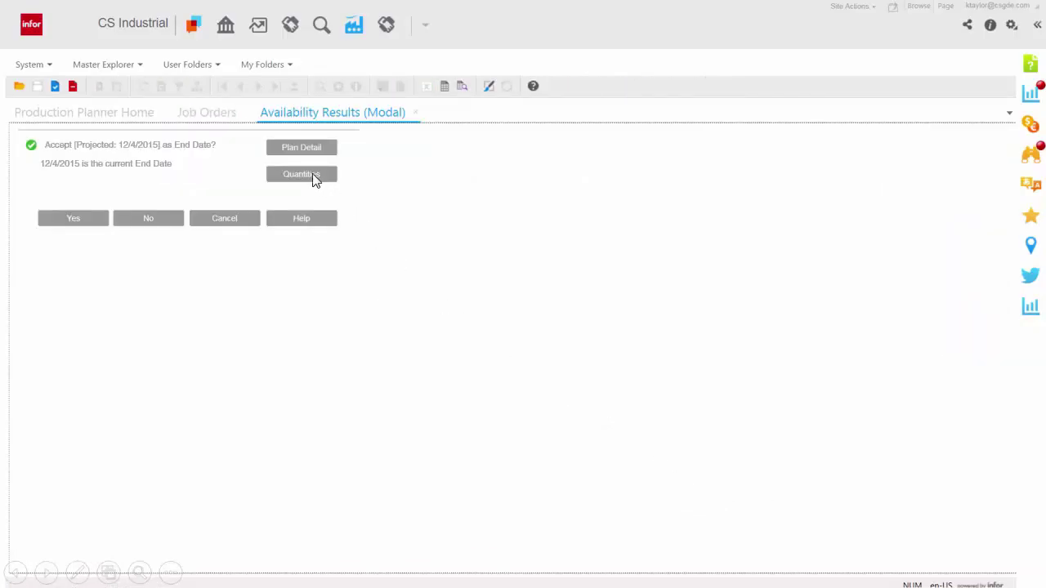
left_click(293, 152)
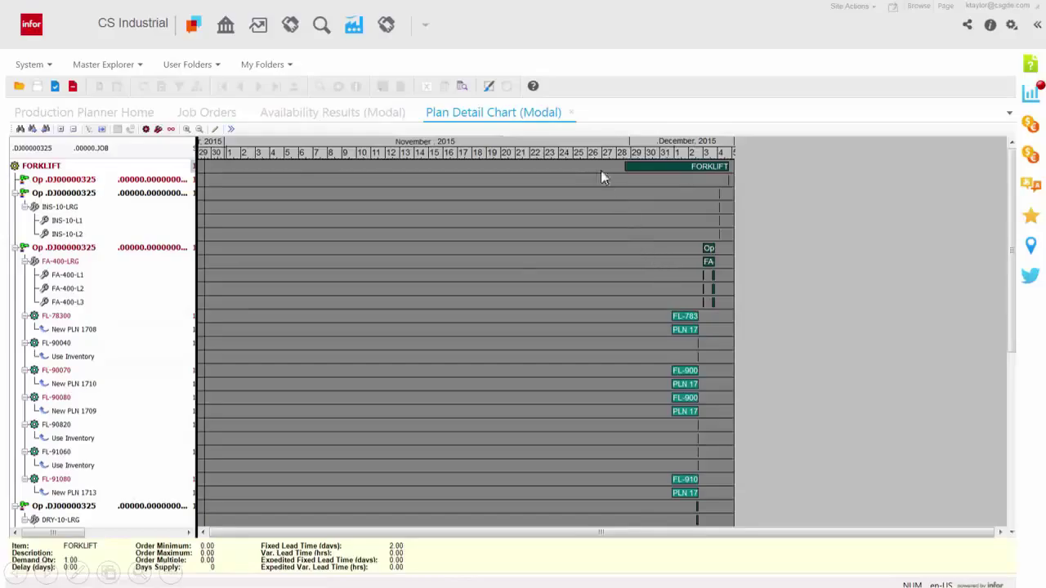
left_click(571, 112)
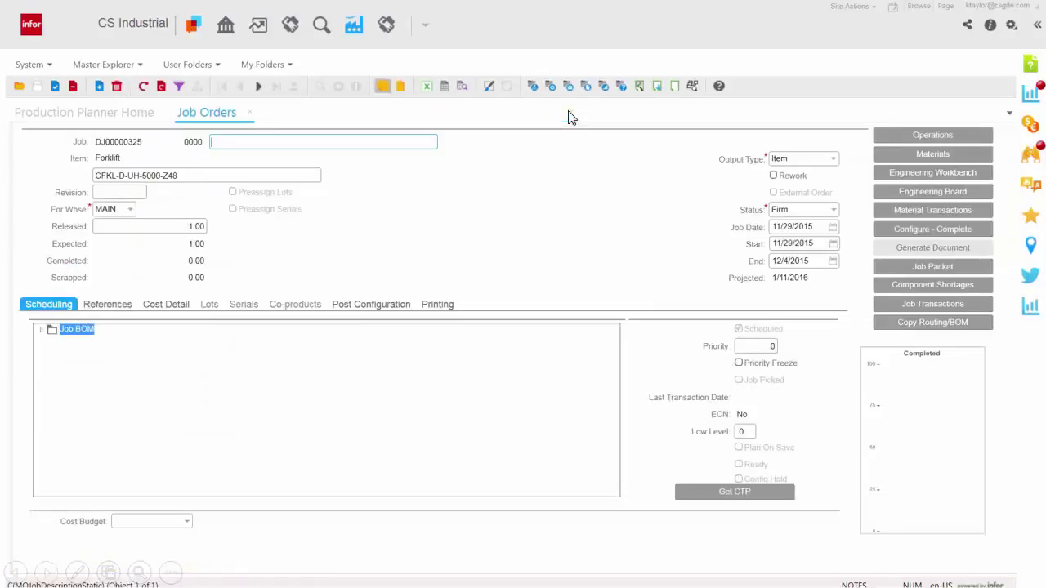
Adjust the job order's schedule dates and display its Planned vs. Actual Total Costs chart in In-Context BI
left_click(803, 261)
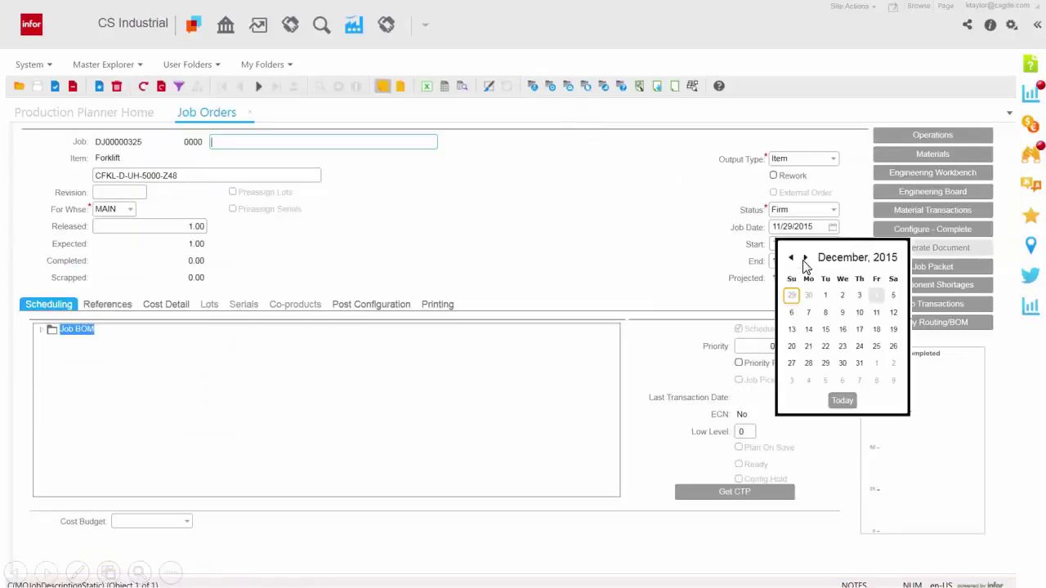
left_click(1033, 94)
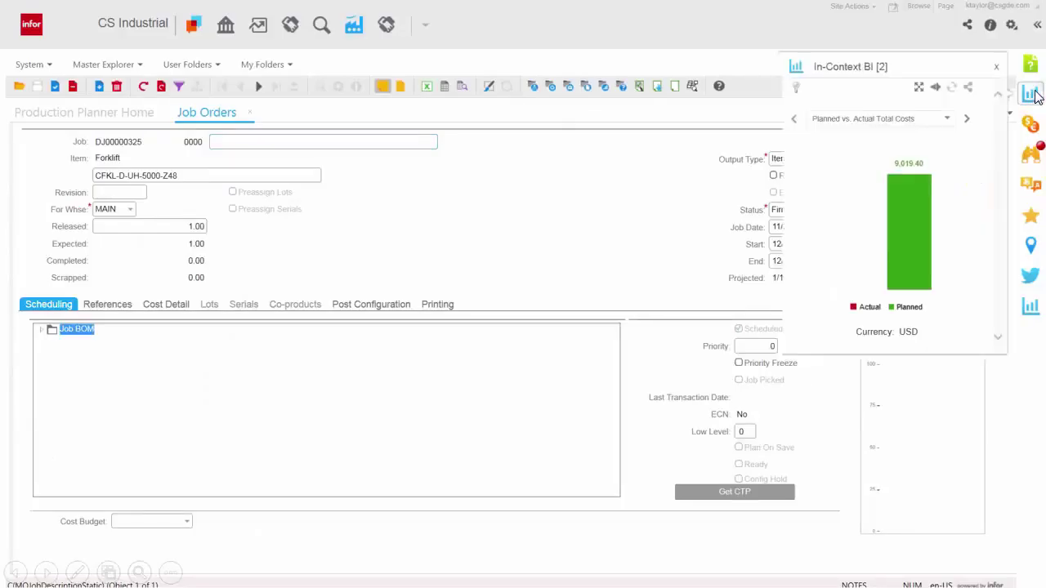